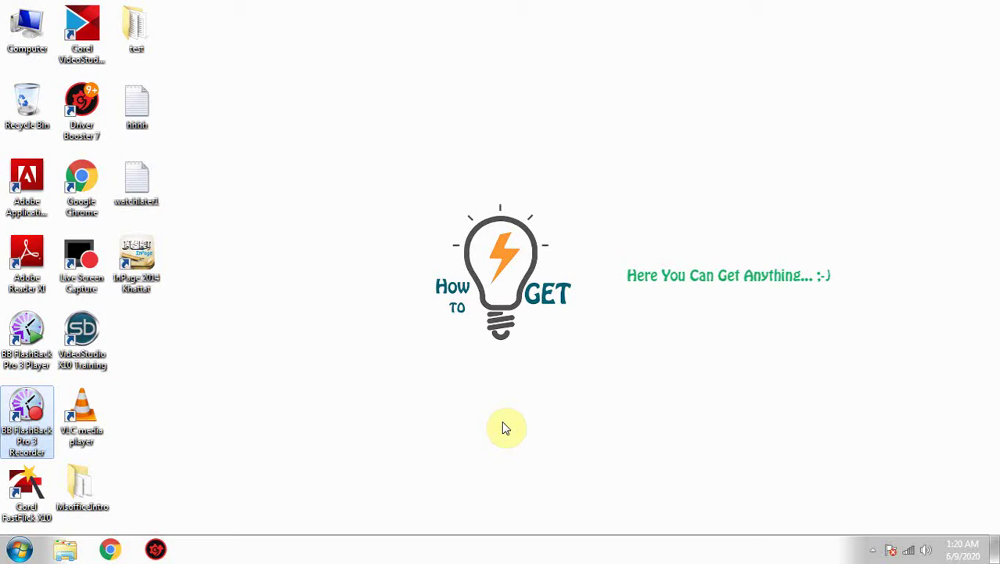
right_click(419, 230)
click(435, 275)
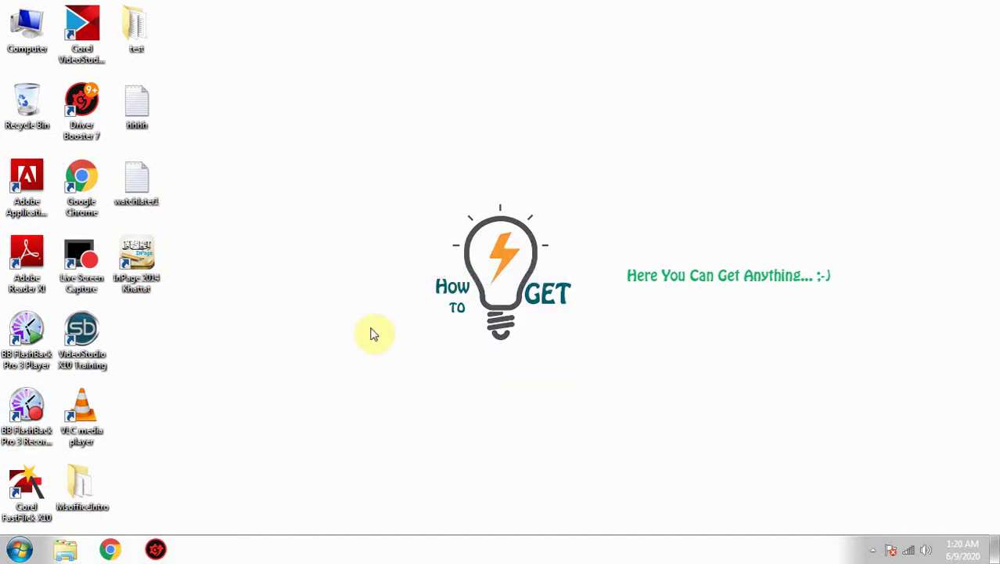
Open Google Chrome, search Google for "keyword planner" and open the Keyword Planner - Google Ads page.
click(110, 549)
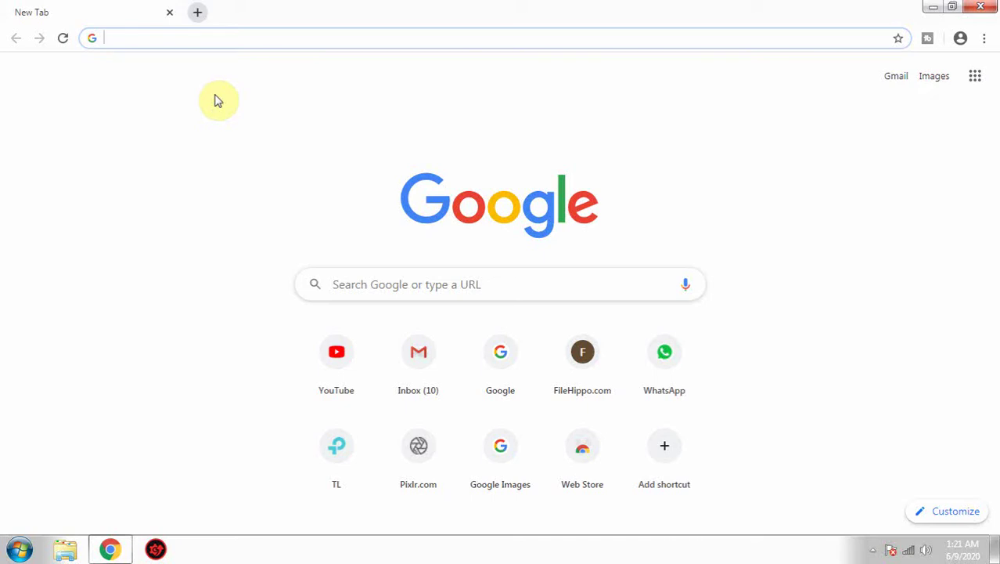
click(241, 43)
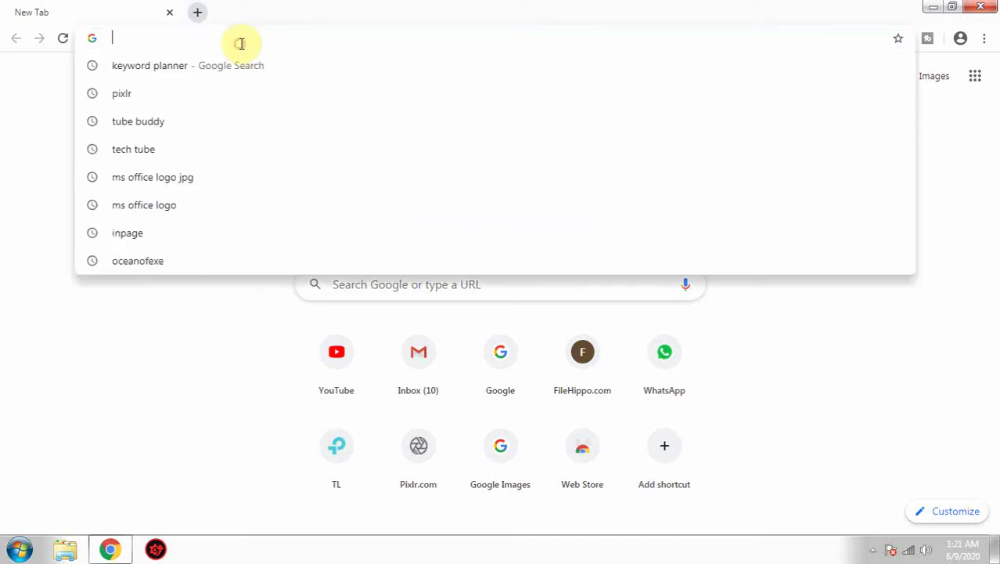
text(key)
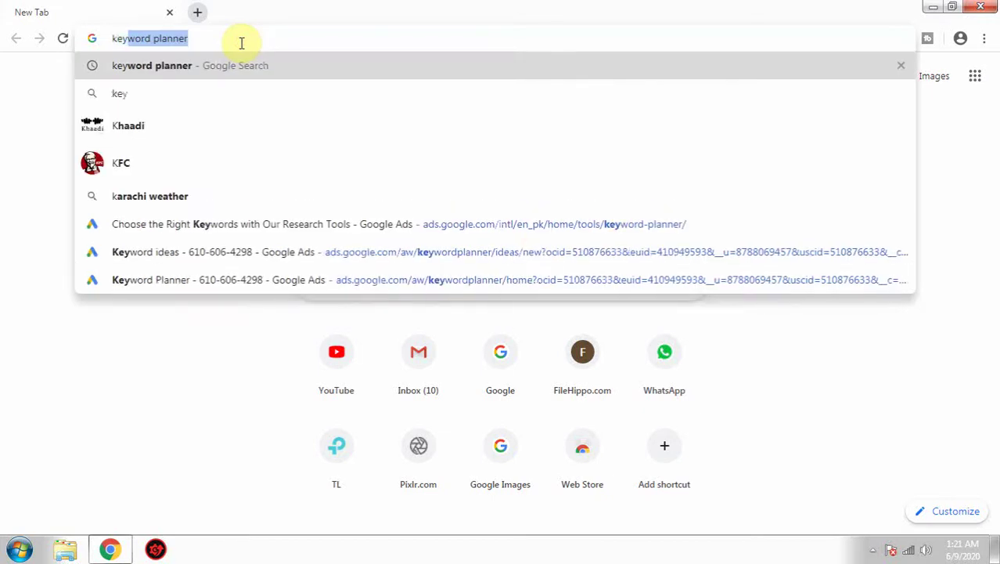
key(Return)
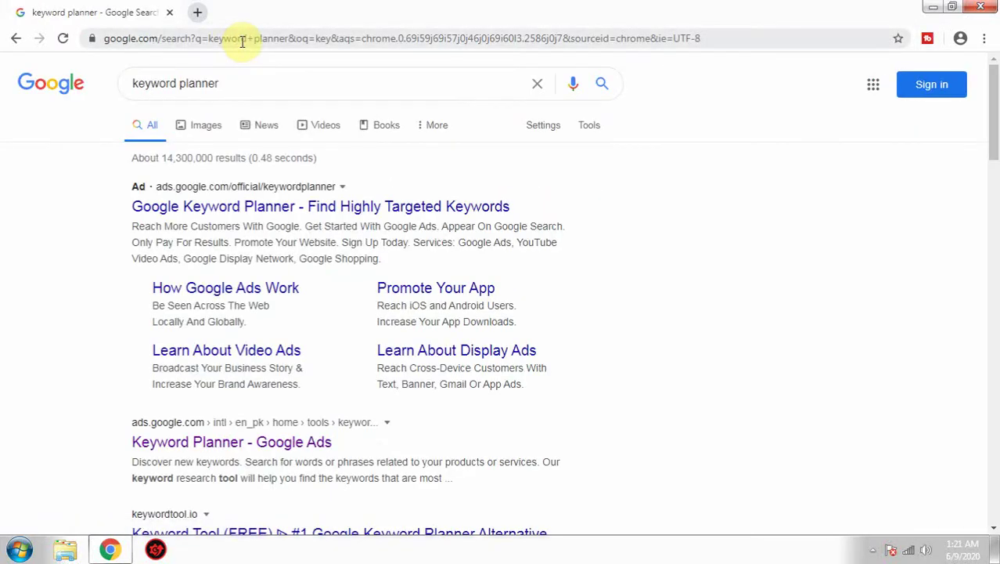
click(214, 448)
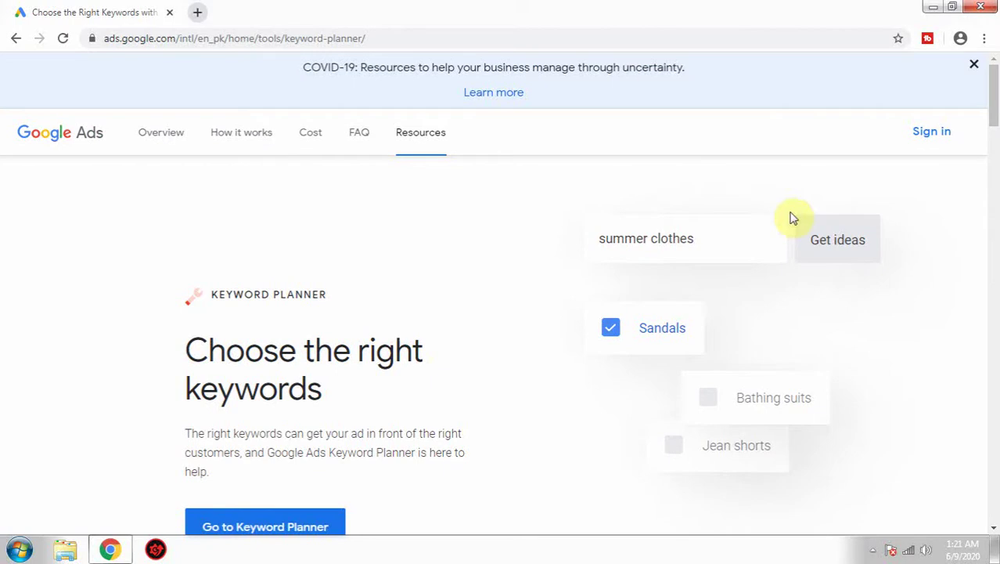
Sign in to Google Ads with the second listed account and submit its account password.
click(926, 131)
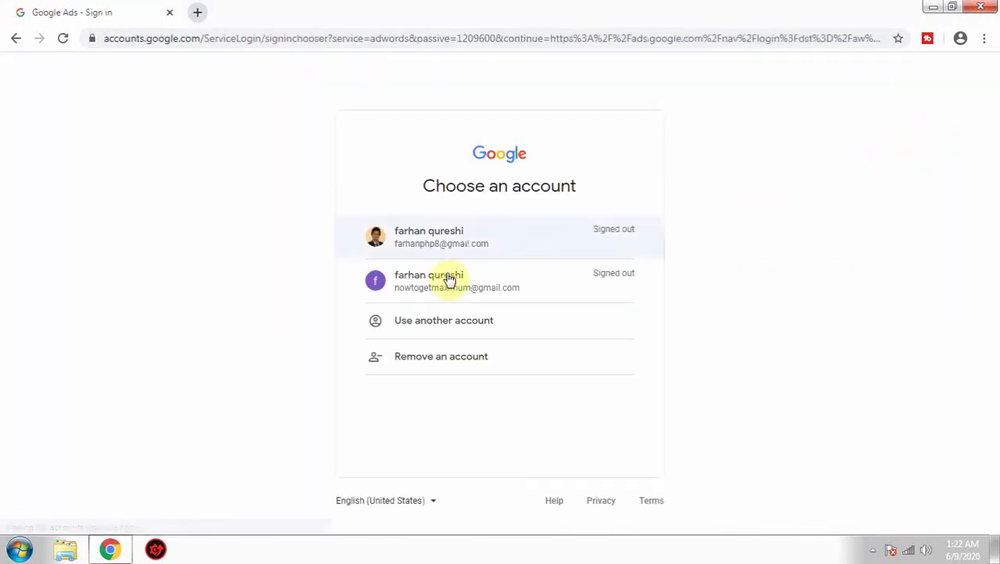
click(447, 277)
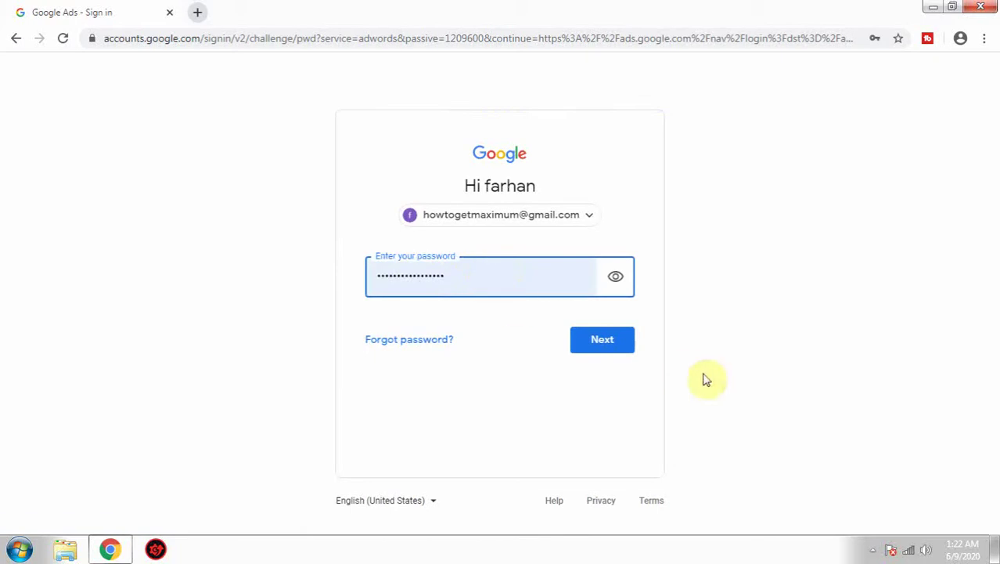
click(614, 350)
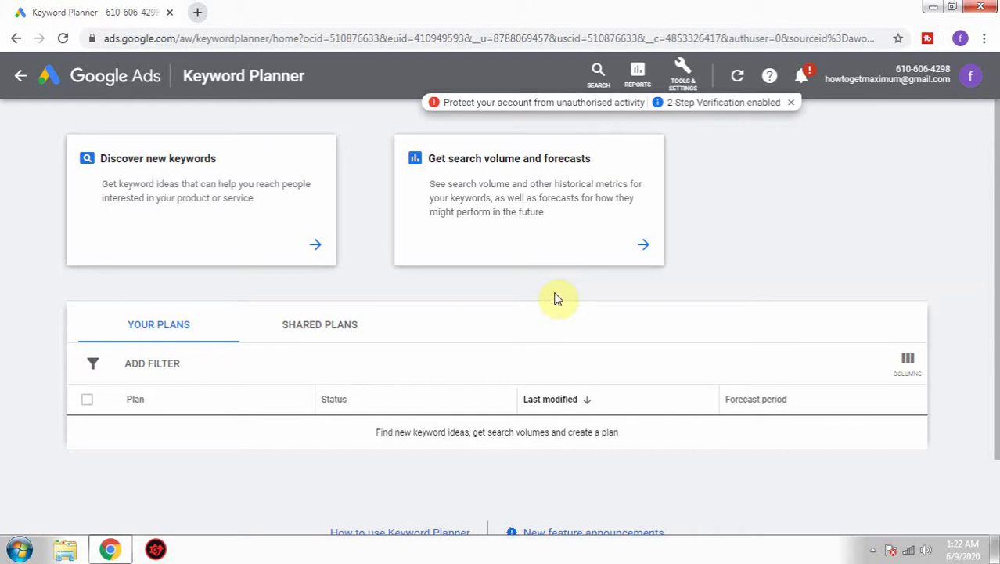
Open Keyword Planner's Discover new keywords form and get keyword ideas for "ms word".
click(690, 78)
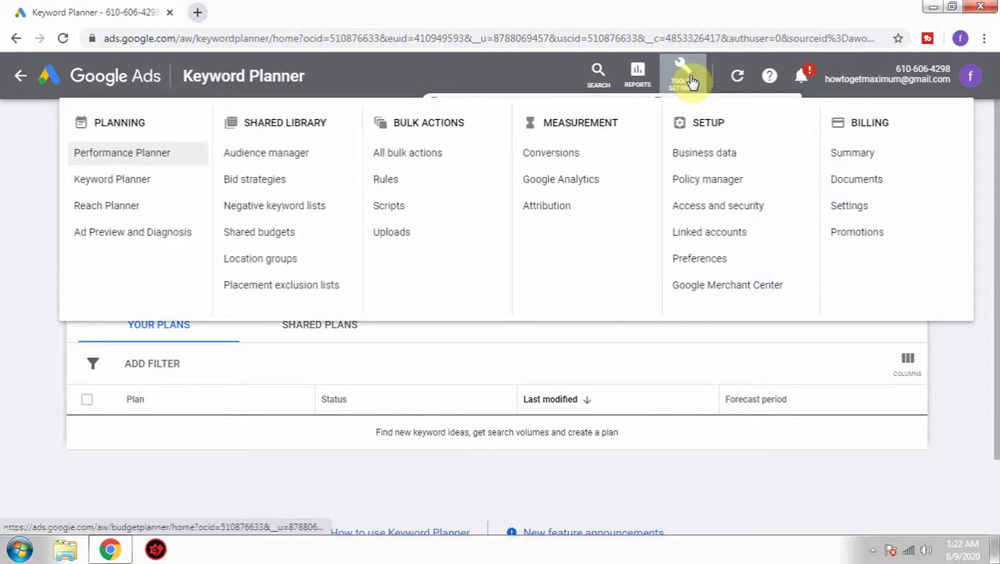
click(111, 180)
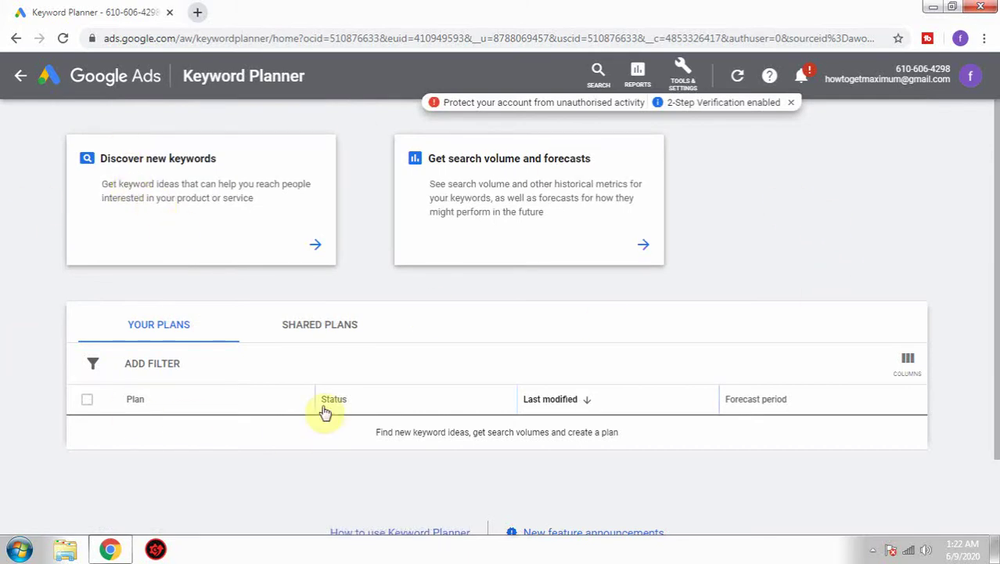
click(316, 247)
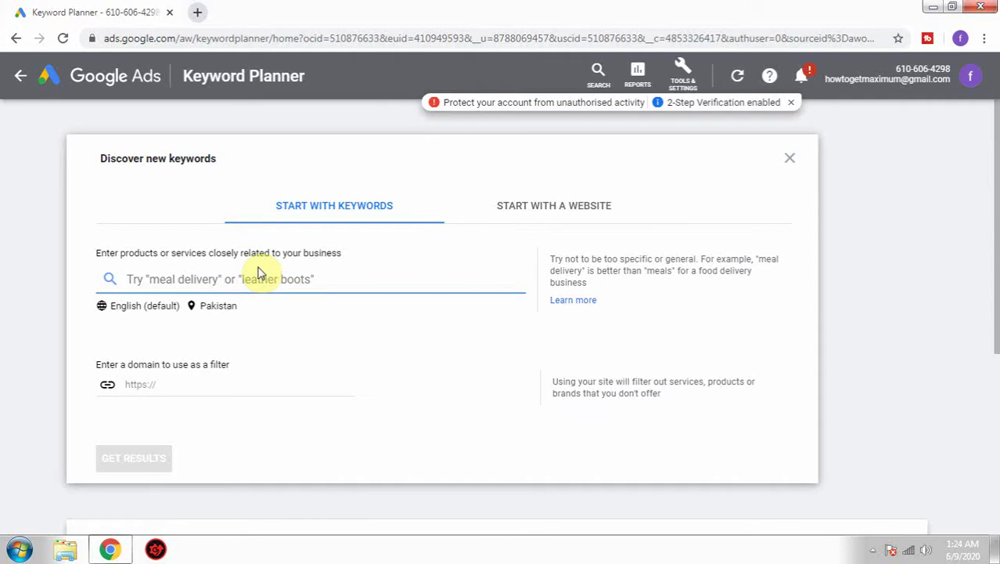
text(word)
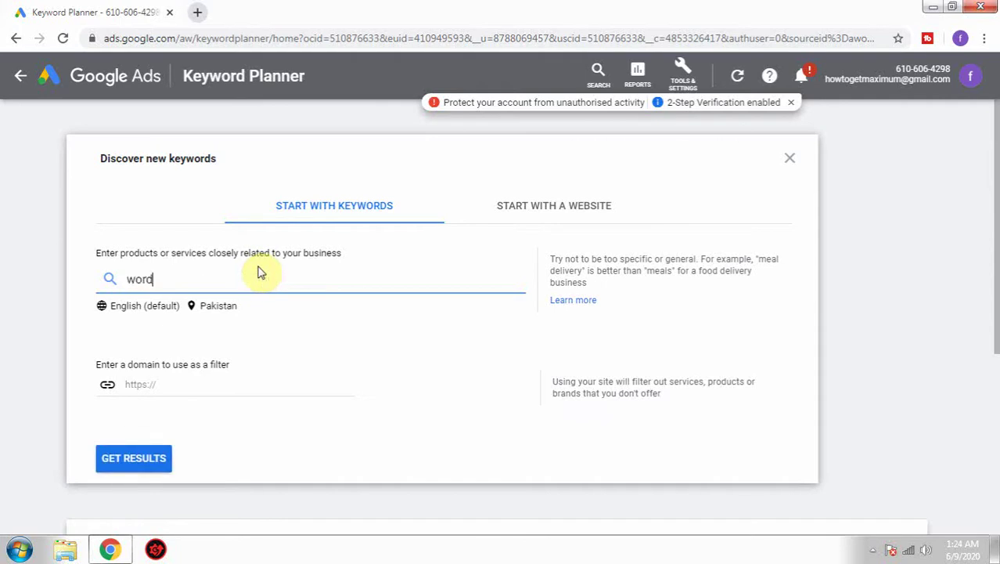
key(Home)
text(ms)
click(138, 475)
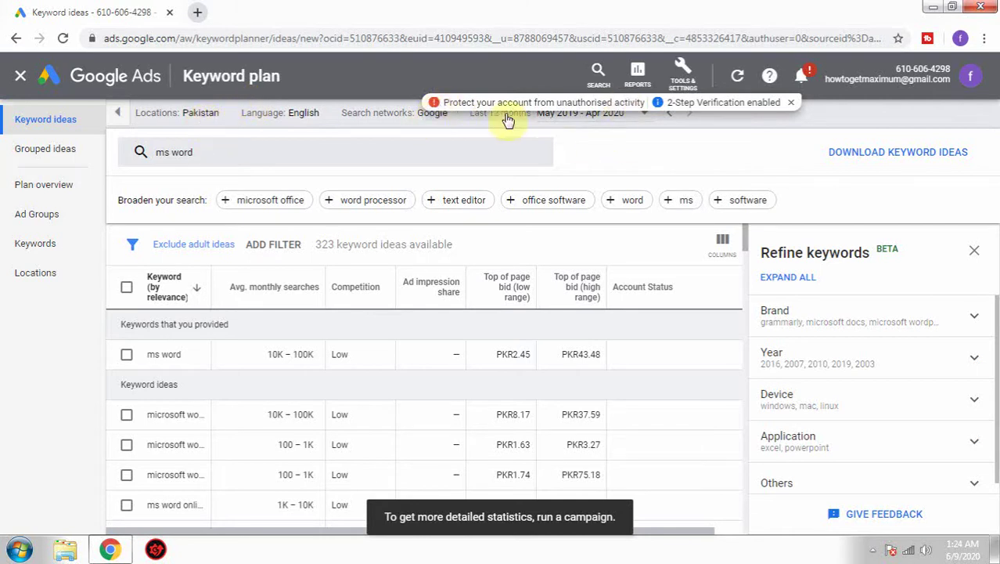
Set the keyword plan's search networks to Google and search partners and its date range to Last month.
click(791, 102)
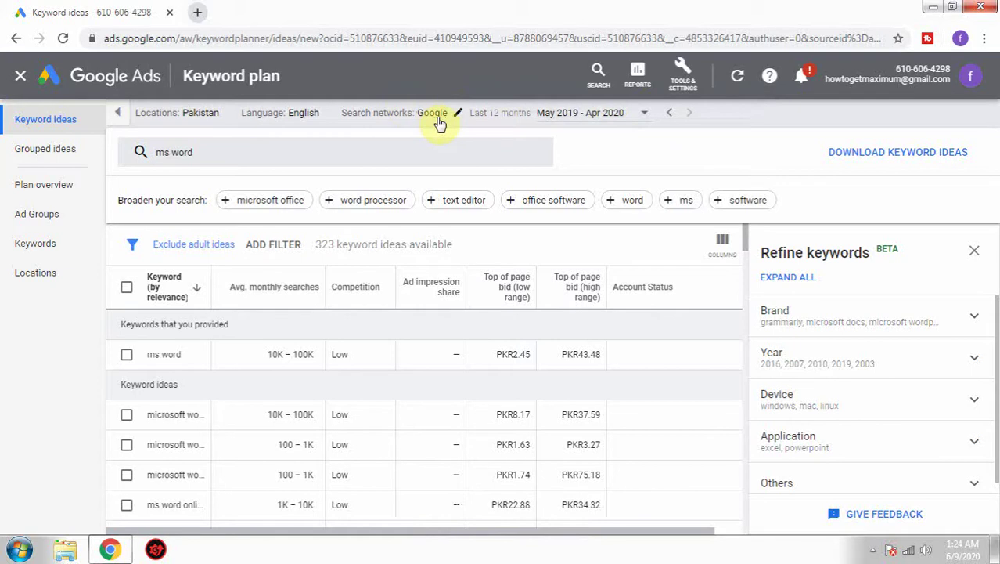
click(458, 114)
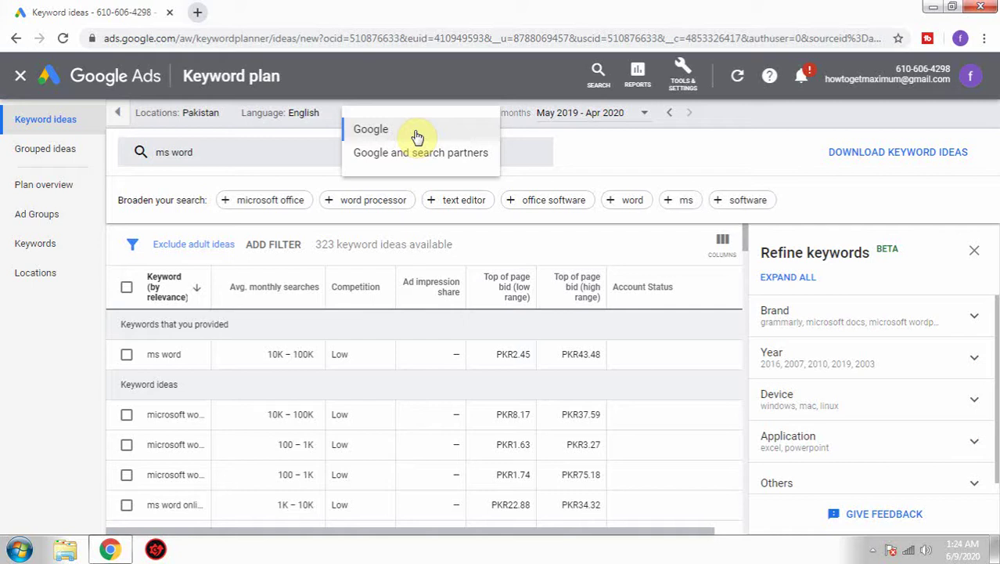
click(403, 154)
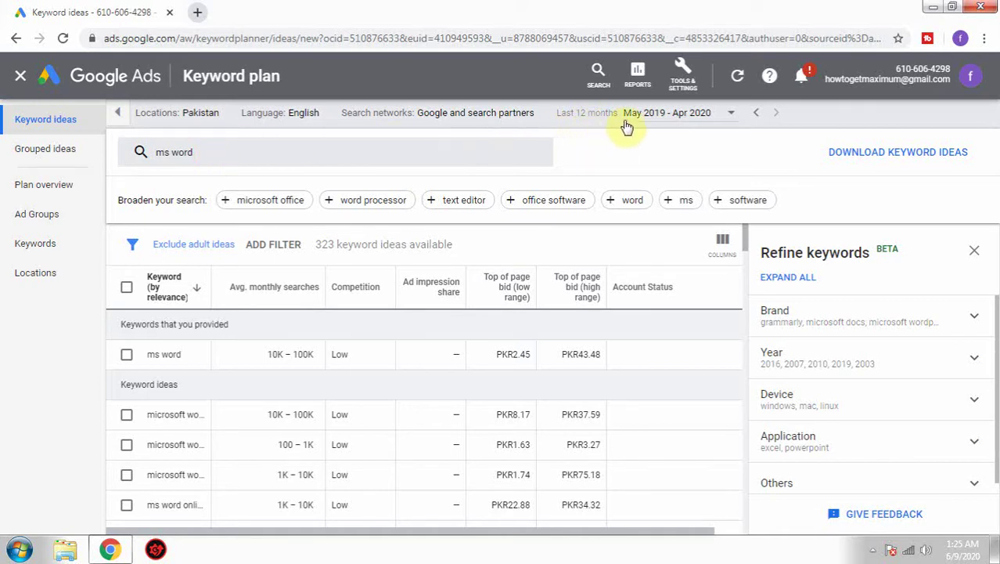
click(728, 115)
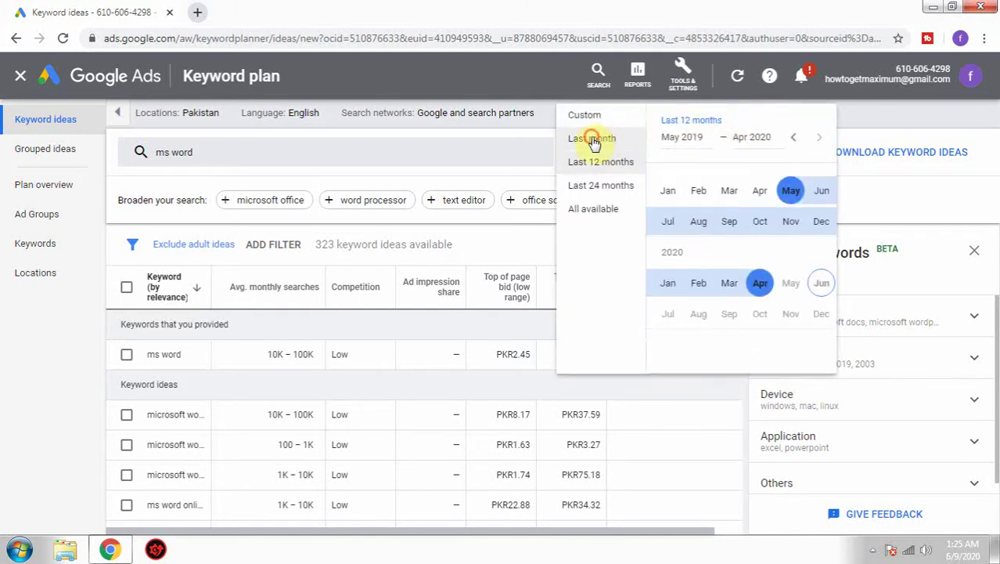
click(592, 137)
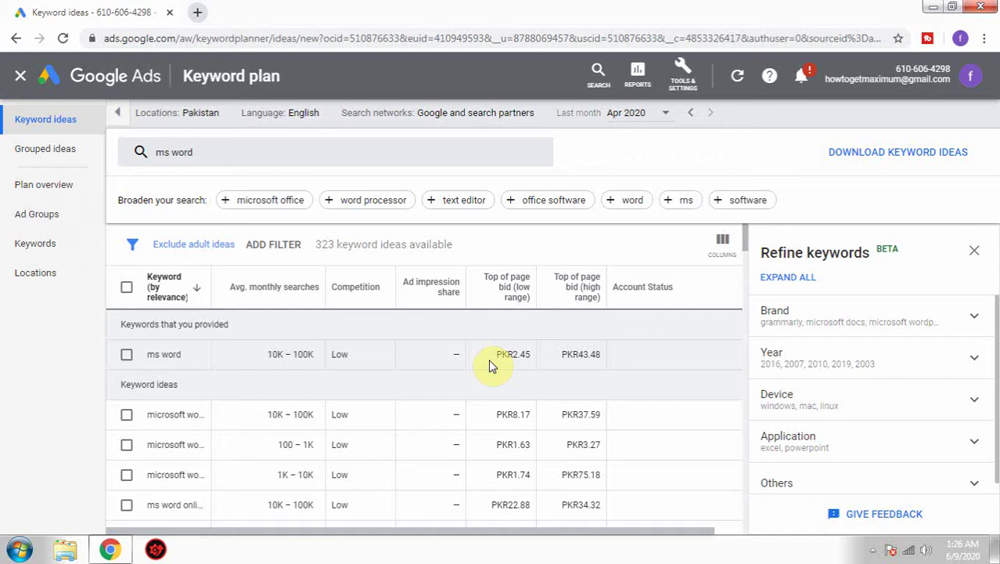
Replace the searched keyword "ms word" with "whatsapp" and get the keyword ideas for it.
triple_click(270, 355)
click(278, 352)
click(205, 155)
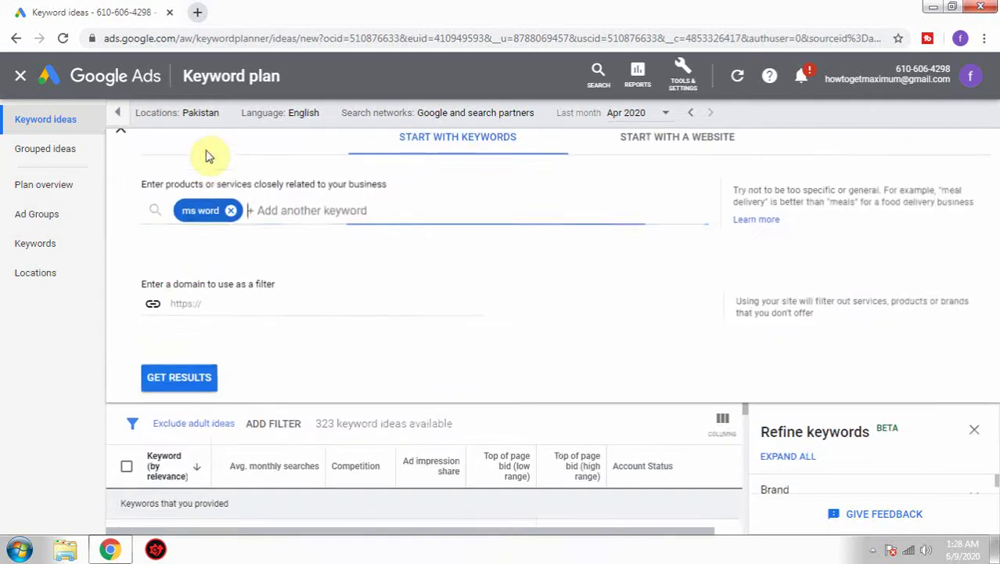
key(BackSpace)
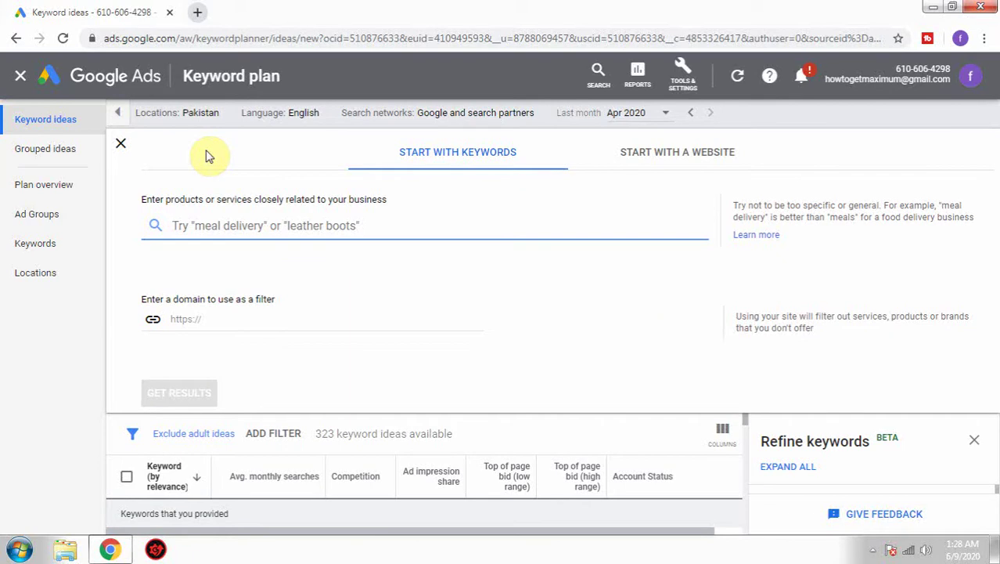
text(what)
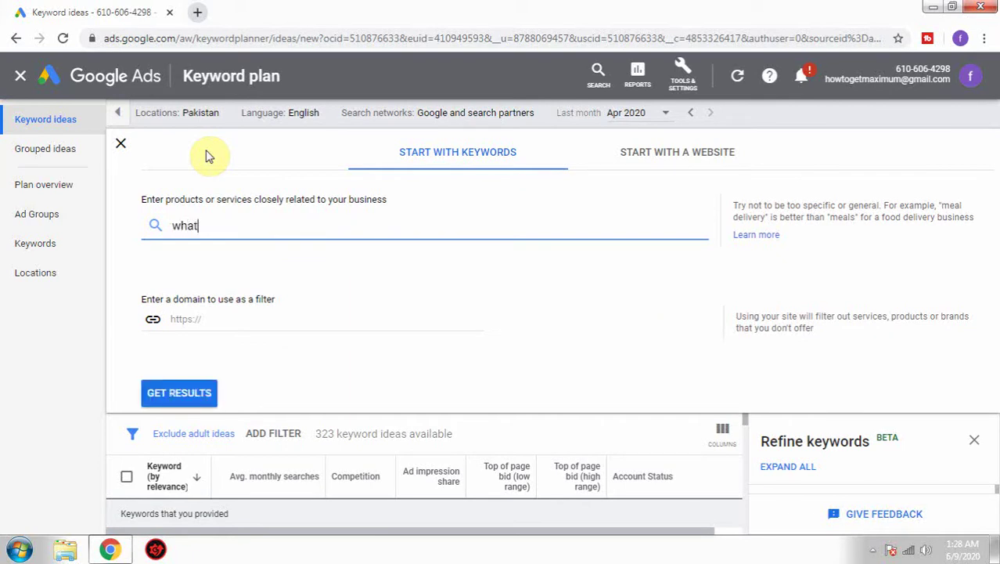
text(sapp)
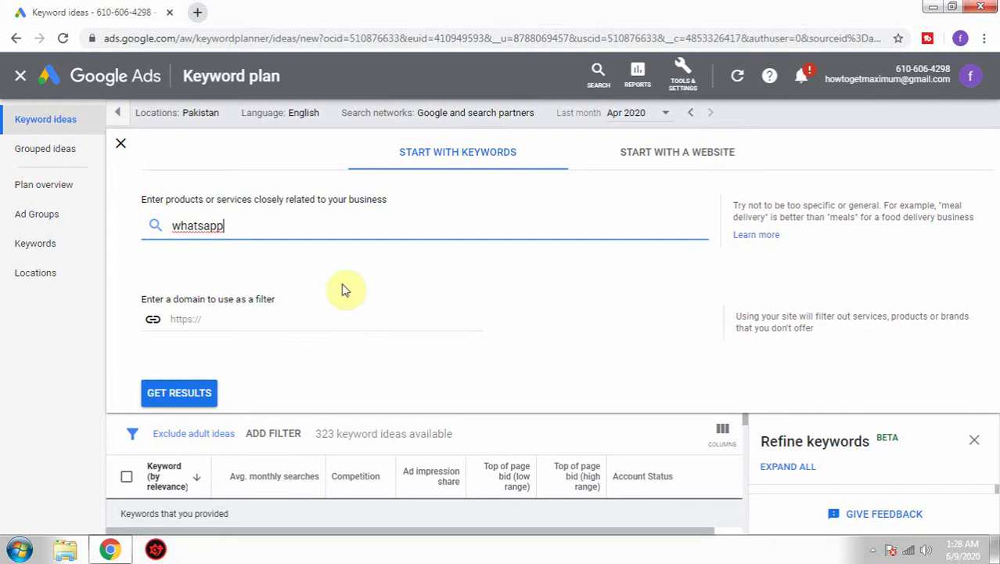
key(Return)
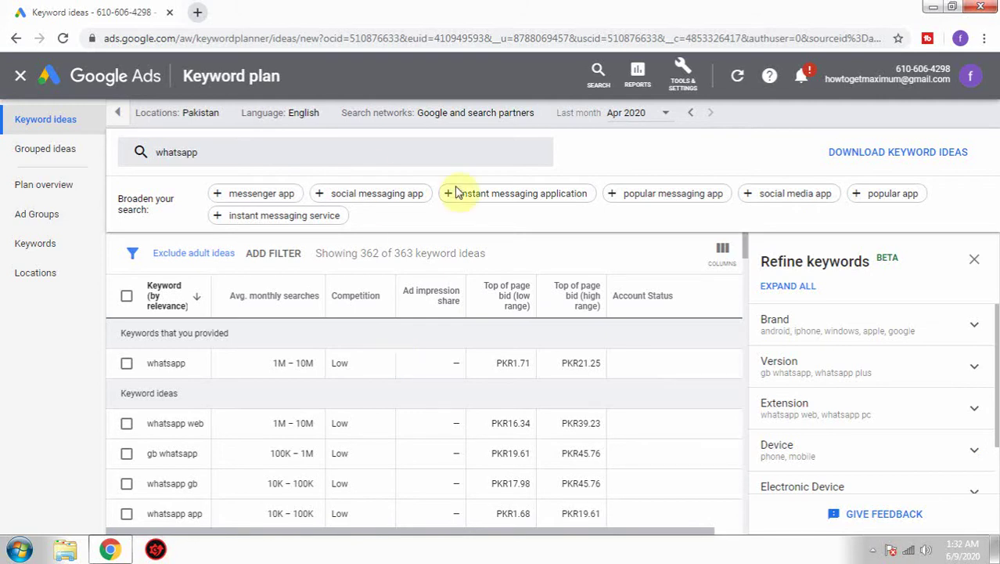
click(931, 6)
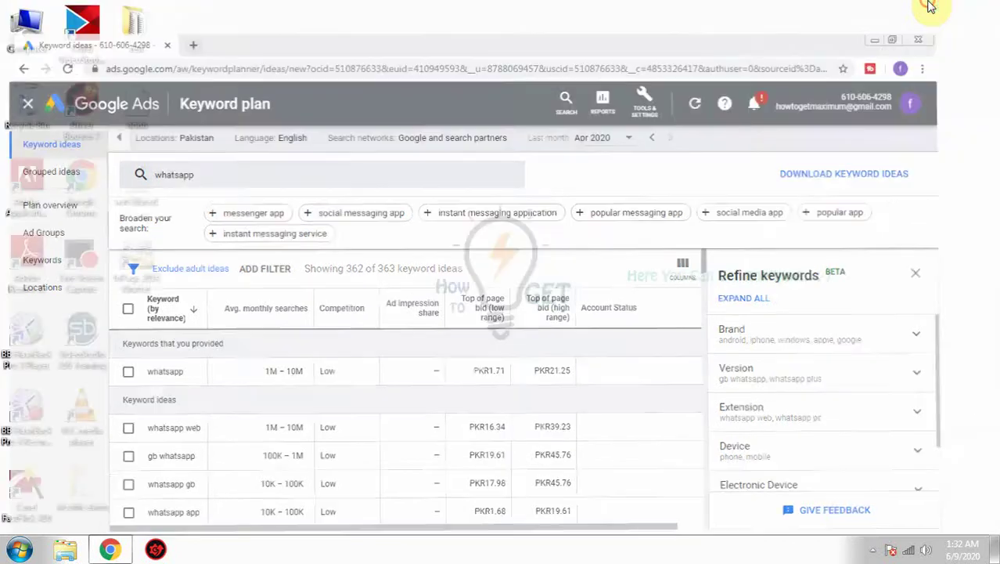
click(874, 549)
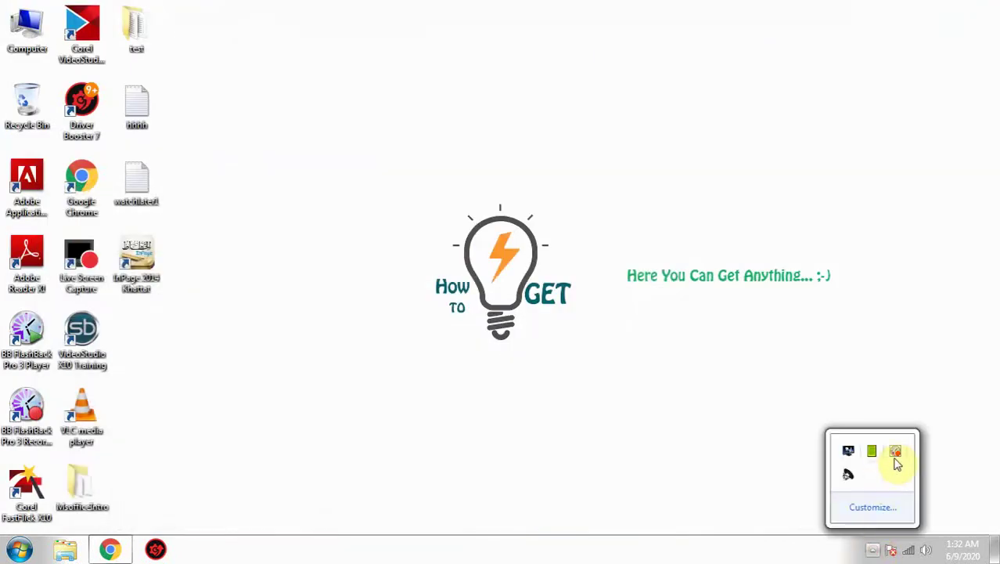